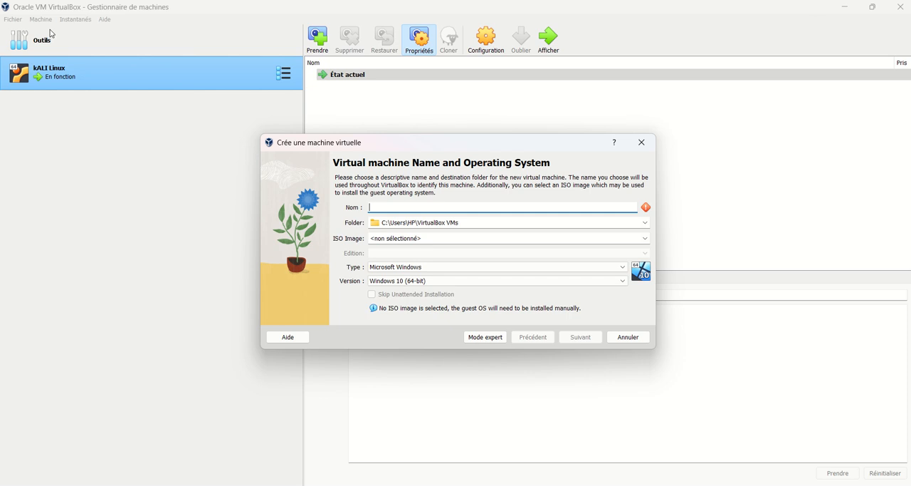
Step: Name the new virtual machine "Windows server 2019"
text(Windows ser)
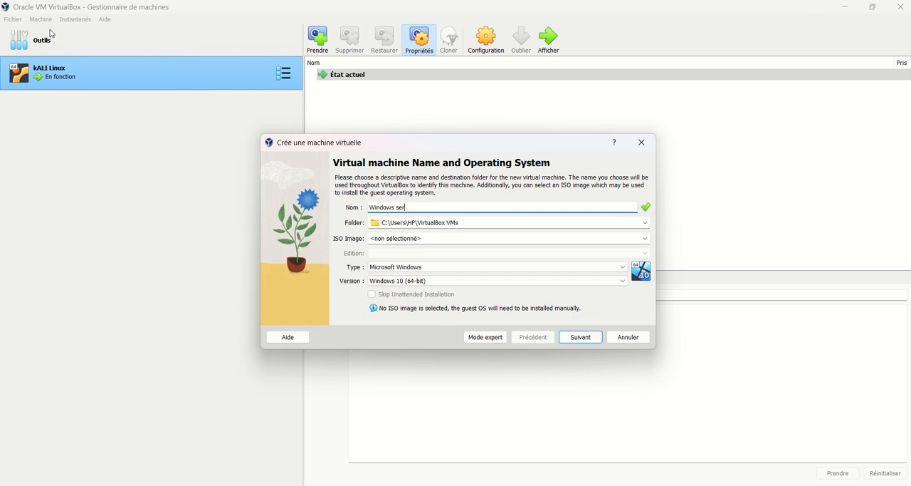
text(ver 2019)
Step: Set the guest system type to Microsoft Windows and the version to Windows 2016 (64-bit)
click(510, 269)
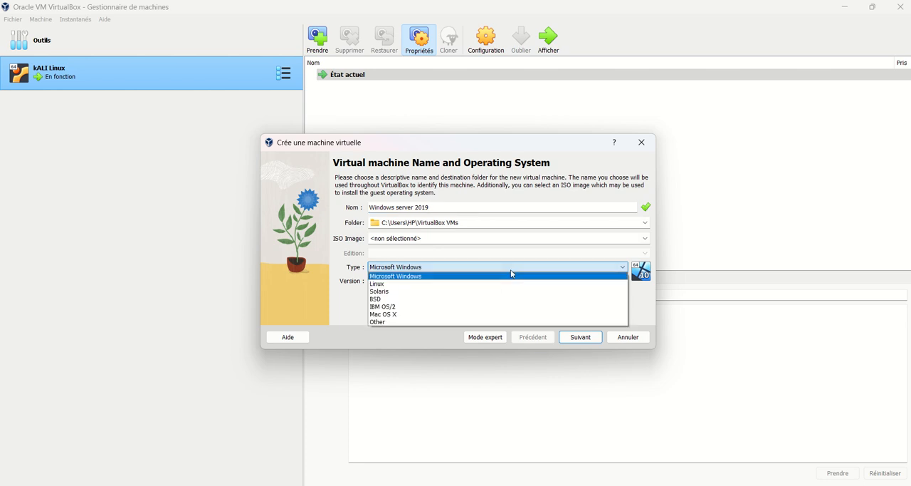
click(510, 275)
click(498, 282)
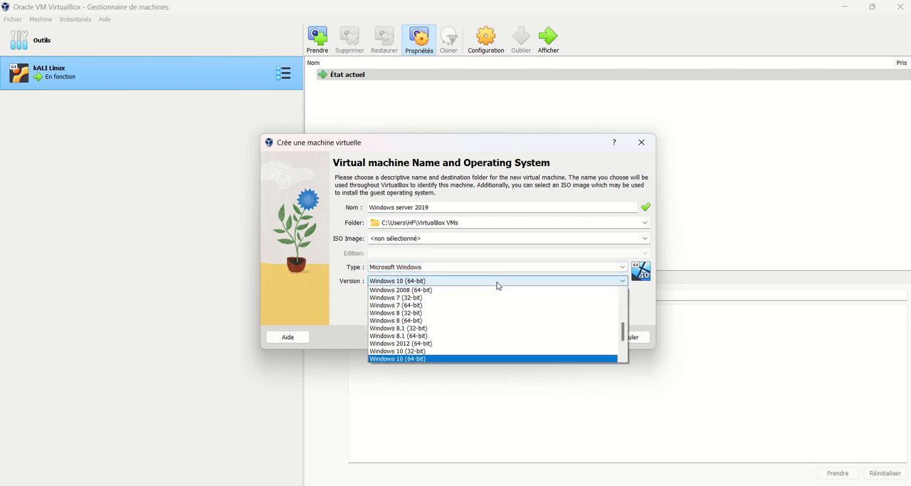
scroll(429, 326, up, 5)
scroll(429, 325, down, 6)
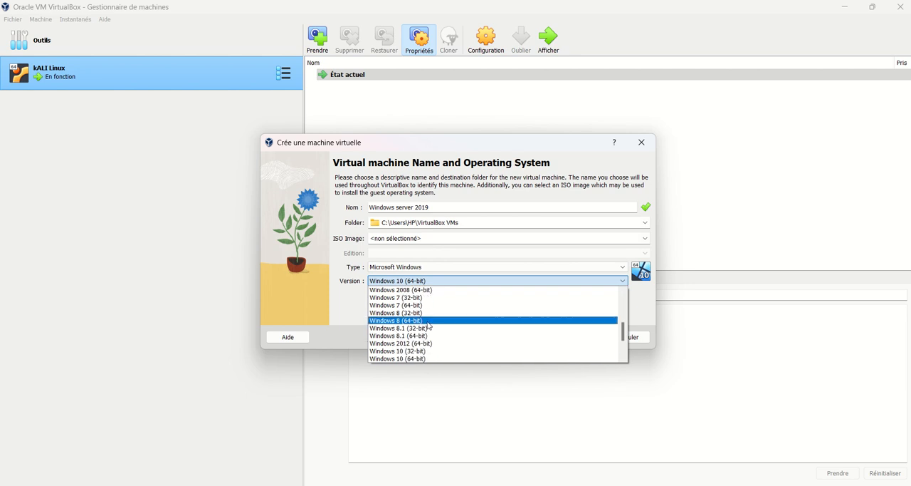
scroll(429, 325, down, 1)
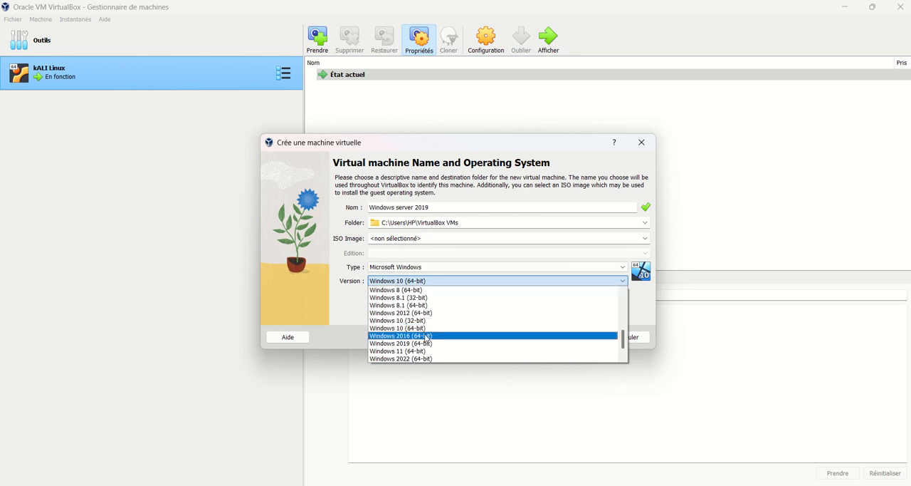
click(425, 335)
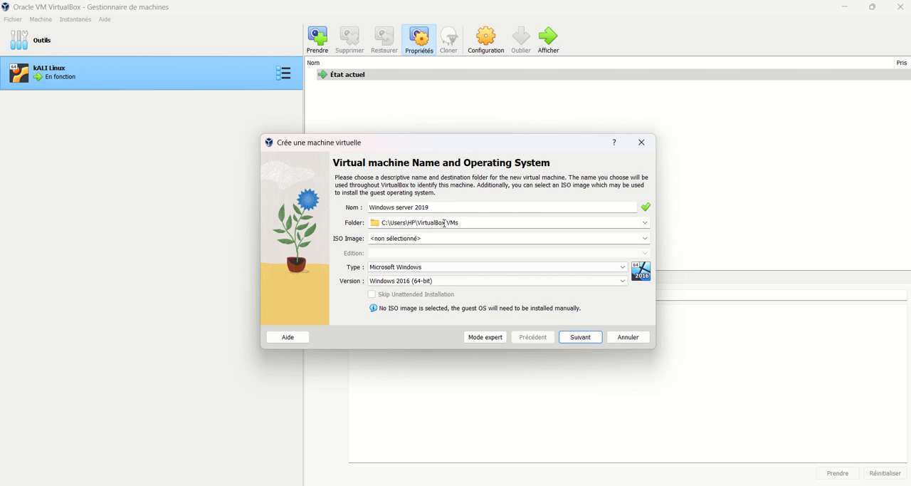
Step: Select fr_windows_server_2019_updated_jan_2020_x64_dvd_c834a3d2.iso from Téléchargements as the ISO image, skip the unattended installation, and continue to the hardware settings
click(645, 238)
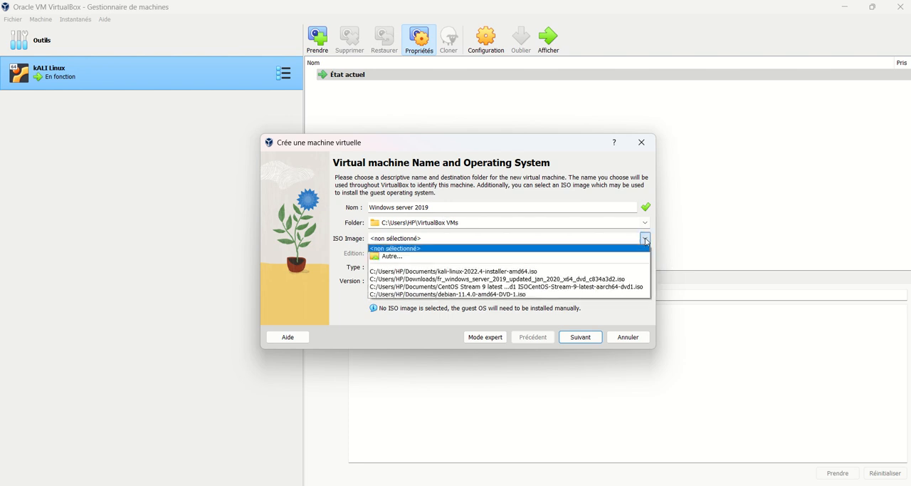
click(489, 260)
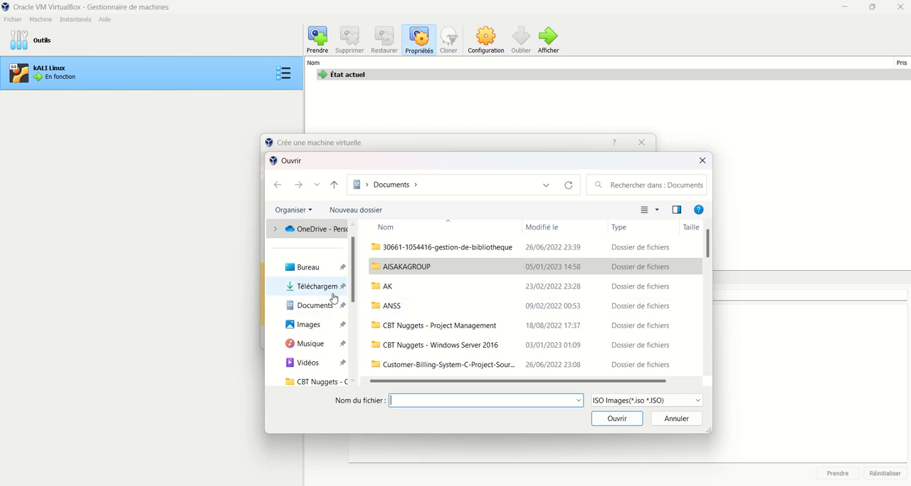
click(333, 290)
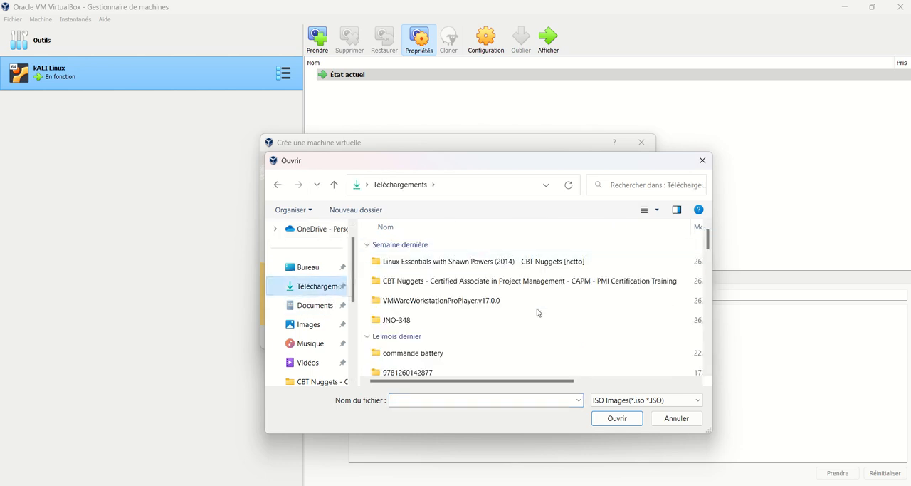
scroll(538, 312, down, 10)
scroll(537, 312, up, 15)
scroll(538, 312, down, 10)
scroll(537, 312, up, 6)
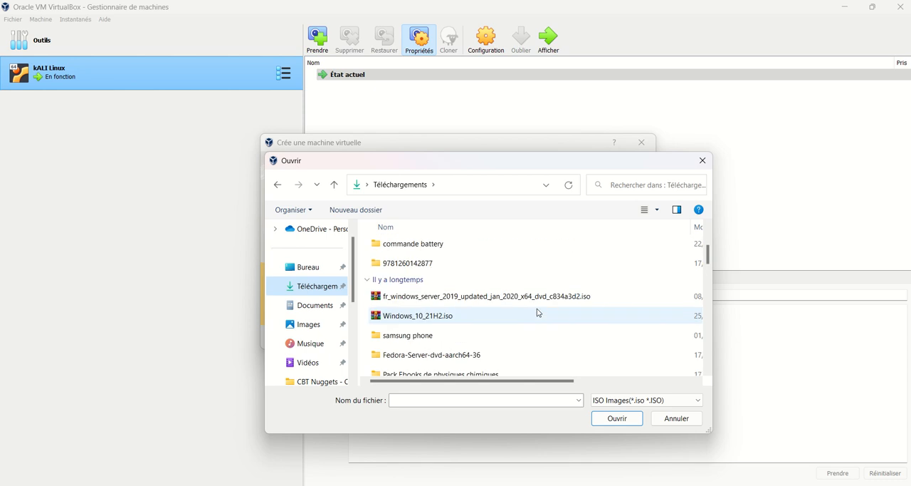
click(494, 297)
double_click(494, 297)
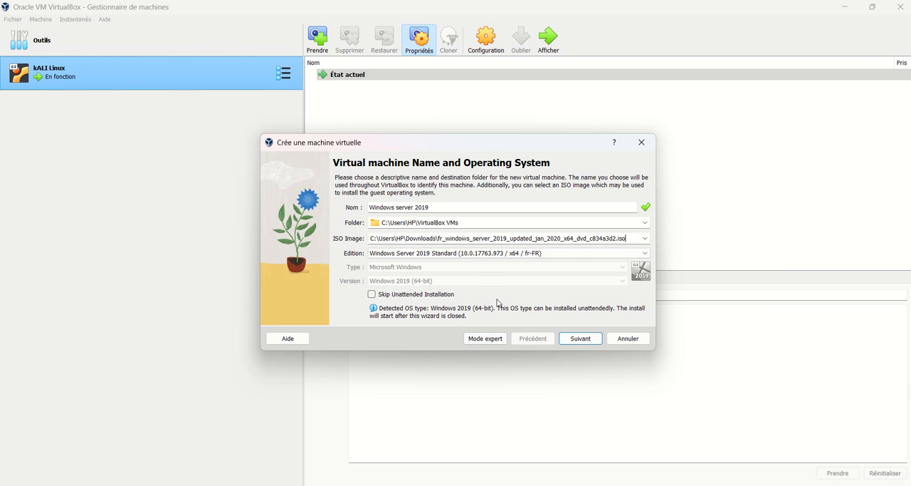
click(452, 294)
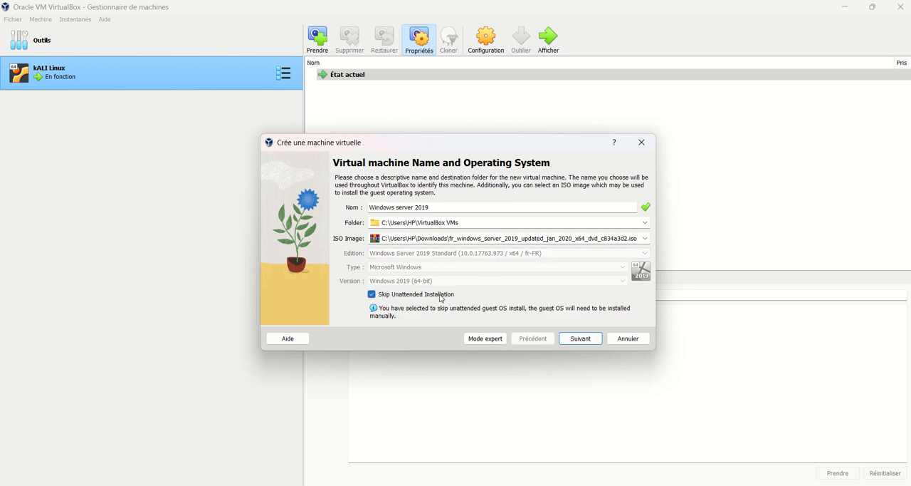
click(579, 339)
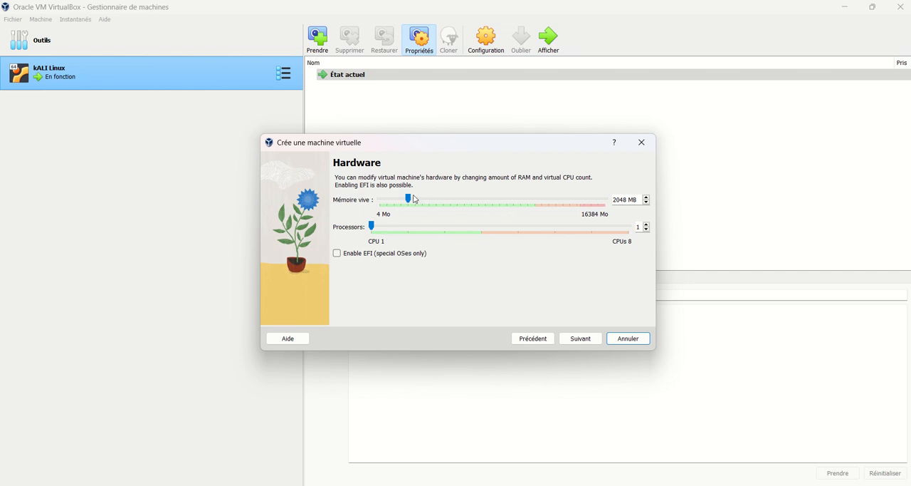
Step: Allocate 2 processors and 4096 MB of memory to the virtual machine and continue to the hard disk settings
drag(372, 227, 409, 227)
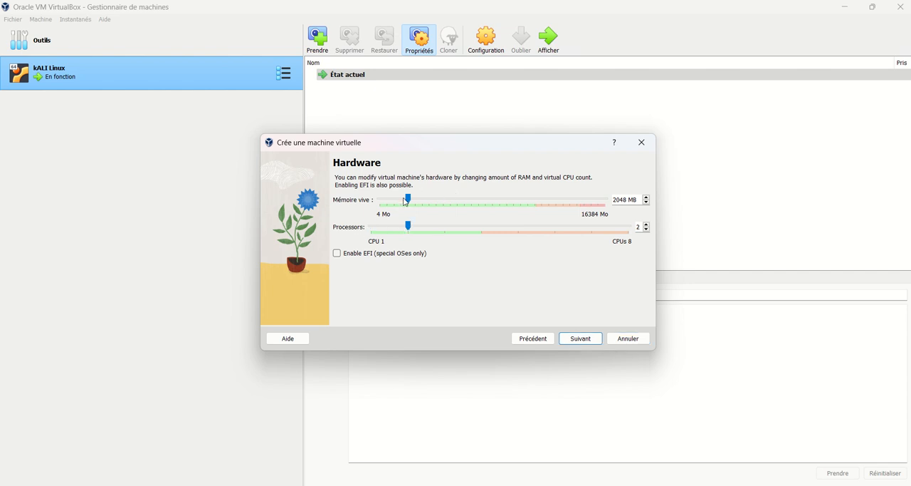
drag(408, 198, 434, 202)
drag(436, 200, 436, 201)
click(572, 339)
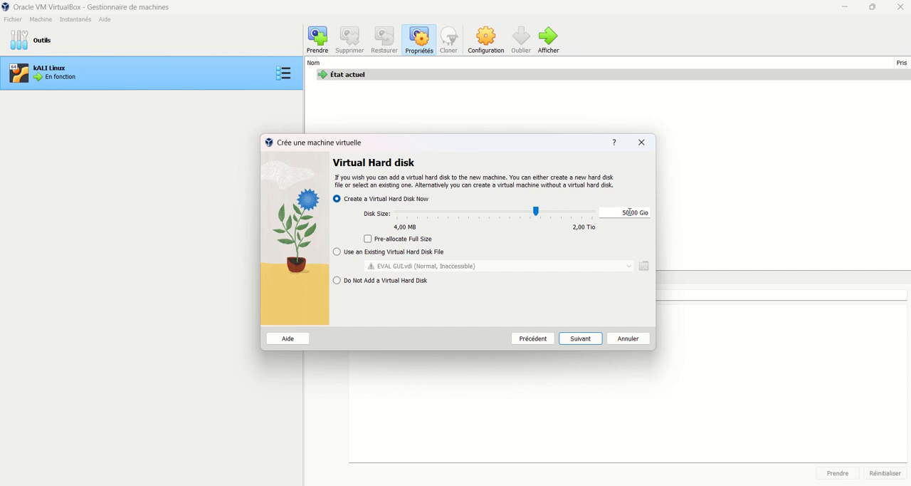
Step: Finish creating the virtual machine with a new 50 GB virtual hard disk and start it
click(592, 338)
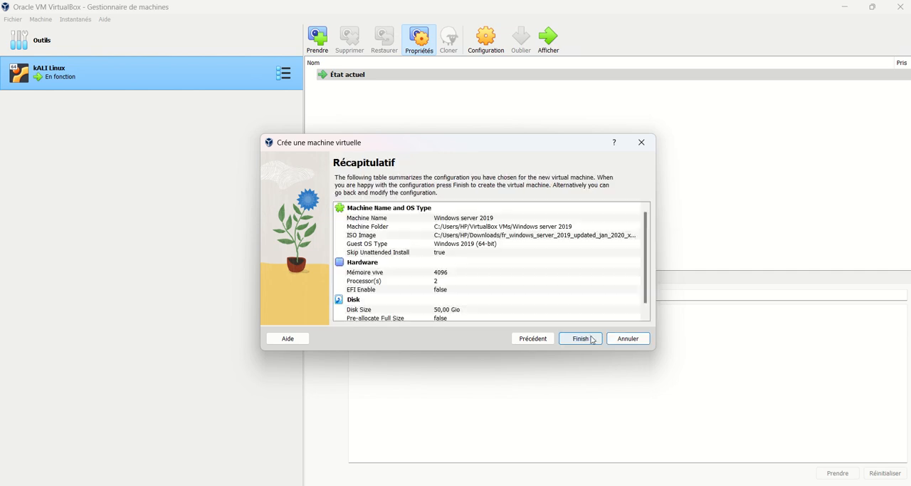
click(591, 339)
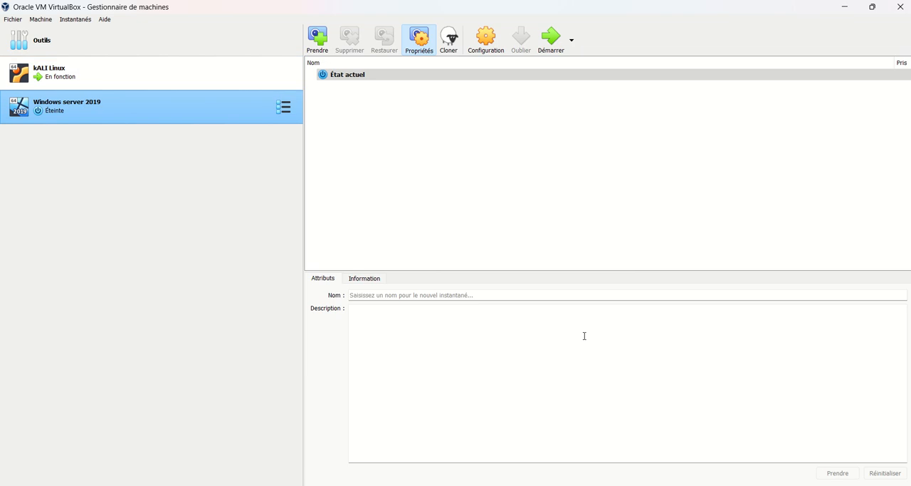
click(554, 43)
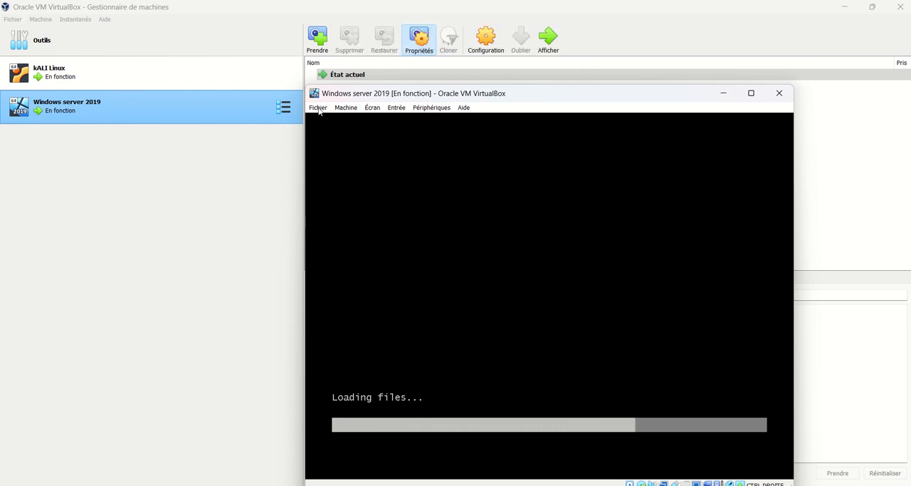
Step: Switch the running Windows server 2019 machine's display to scaled mode and maximize its window
click(396, 107)
mouse_move(416, 114)
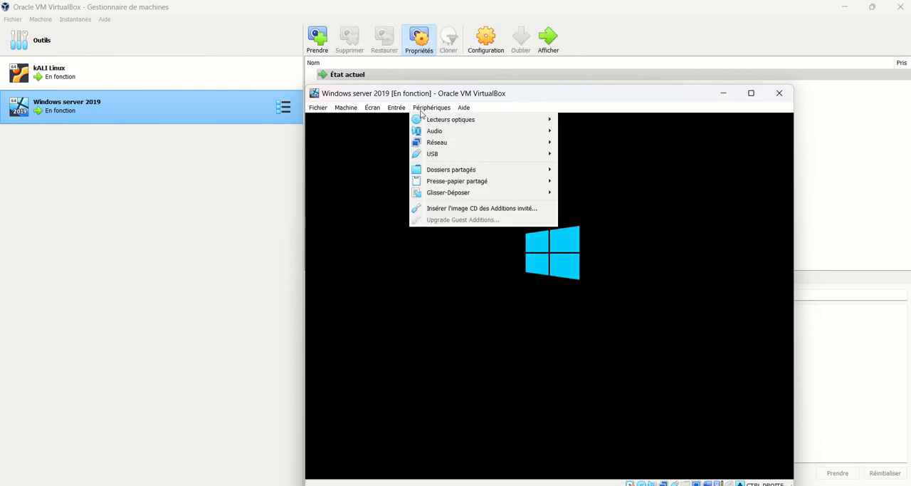
mouse_move(372, 108)
click(399, 144)
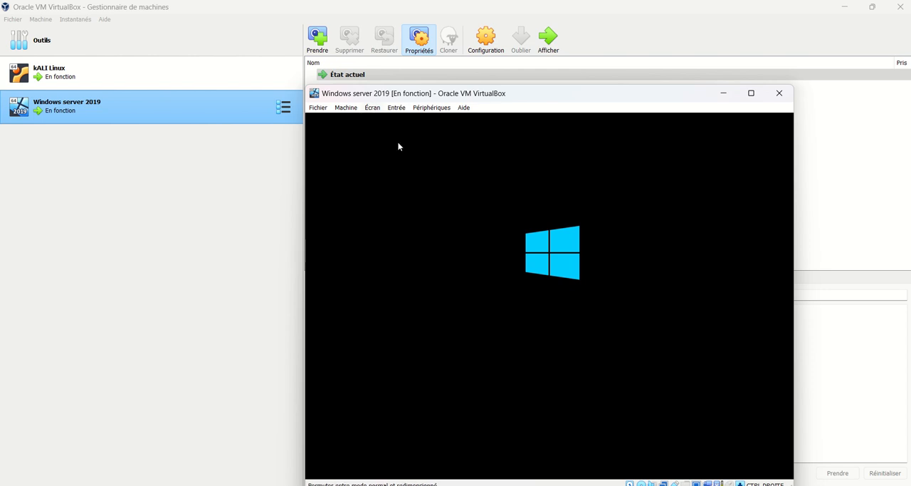
key(Return)
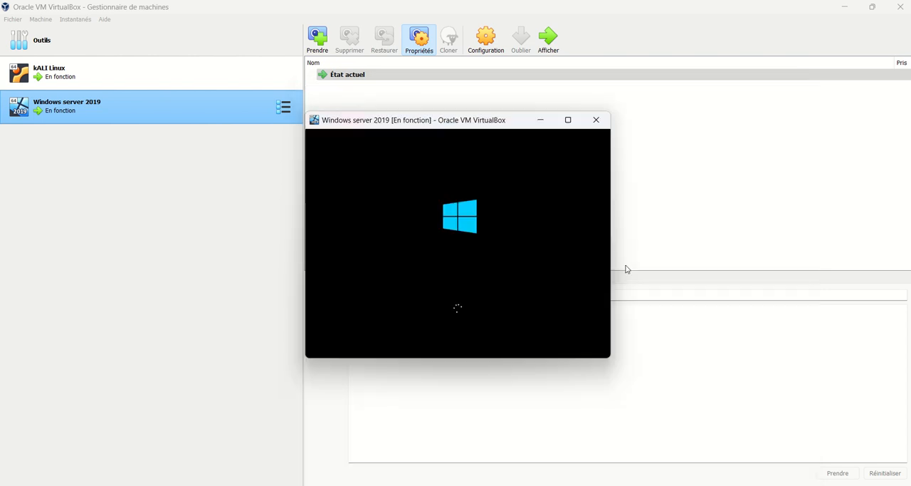
click(568, 119)
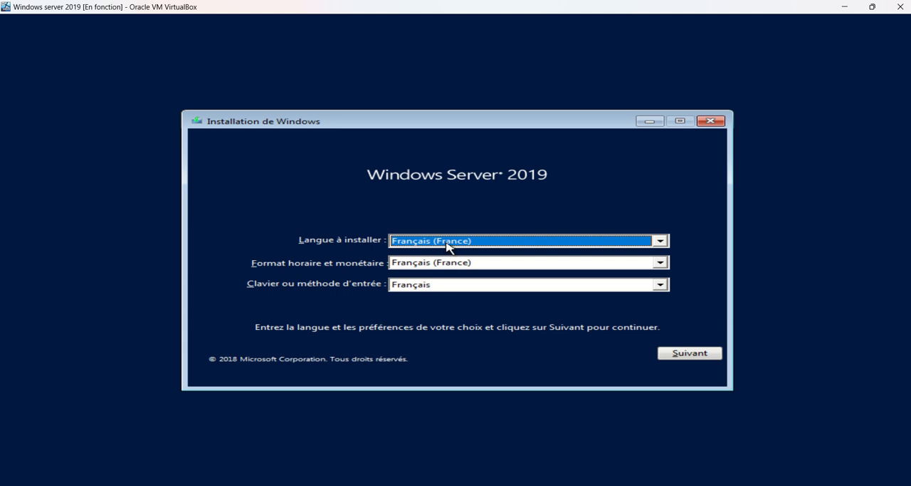
Step: Accept Français (France) with the Français keyboard as the setup language and launch the Windows Server 2019 installation
click(688, 354)
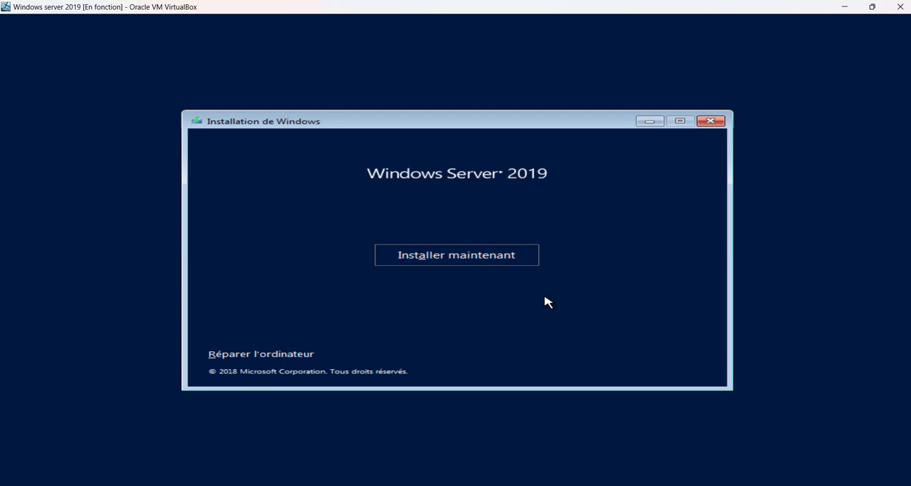
click(515, 261)
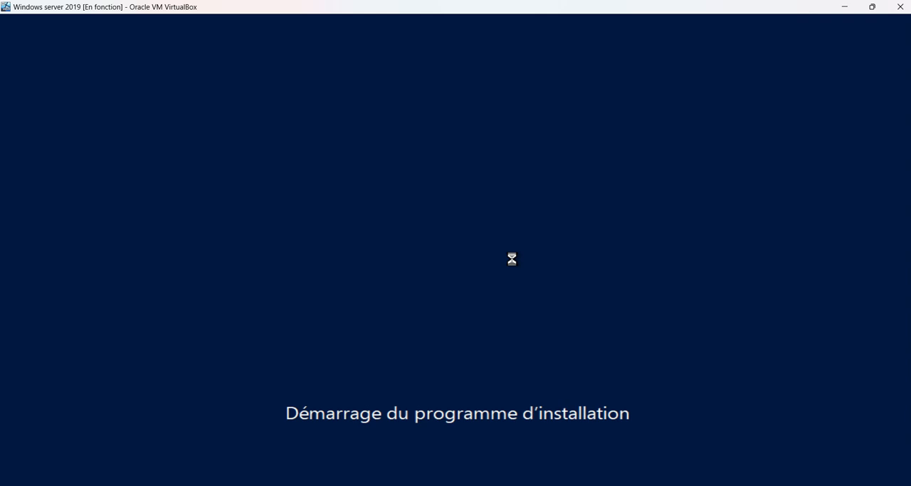
mouse_move(419, 4)
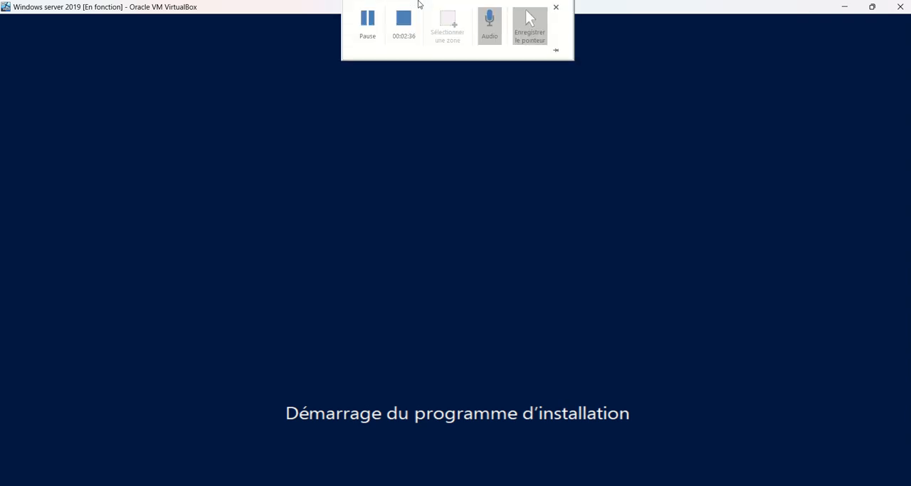
click(369, 32)
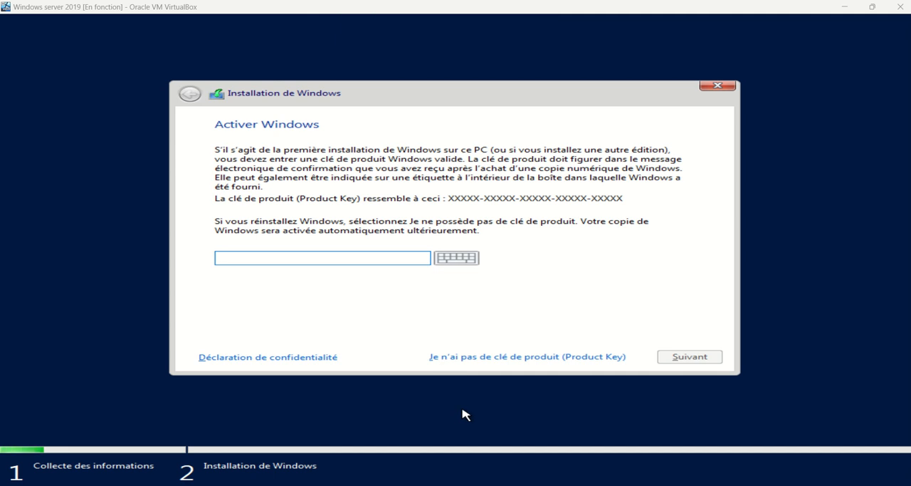
Step: Continue without a product key and choose Windows Server 2019 Datacenter (expérience de bureau) as the system to install
click(490, 356)
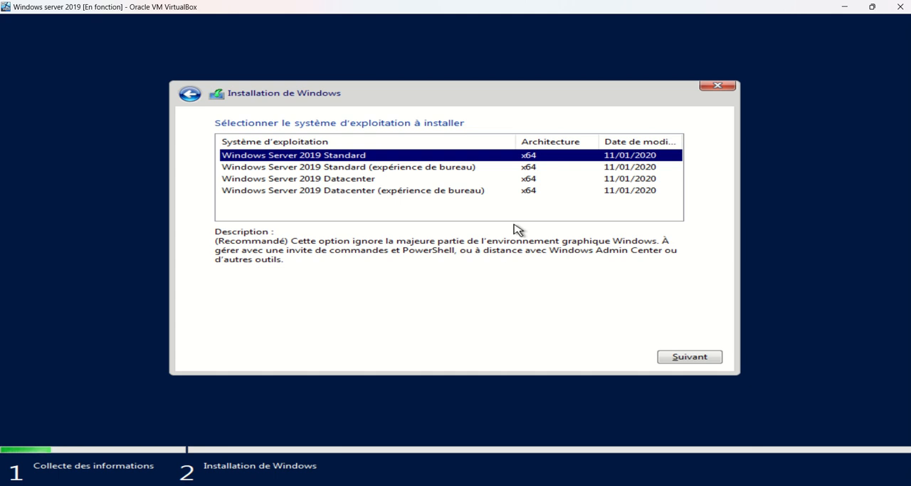
click(370, 184)
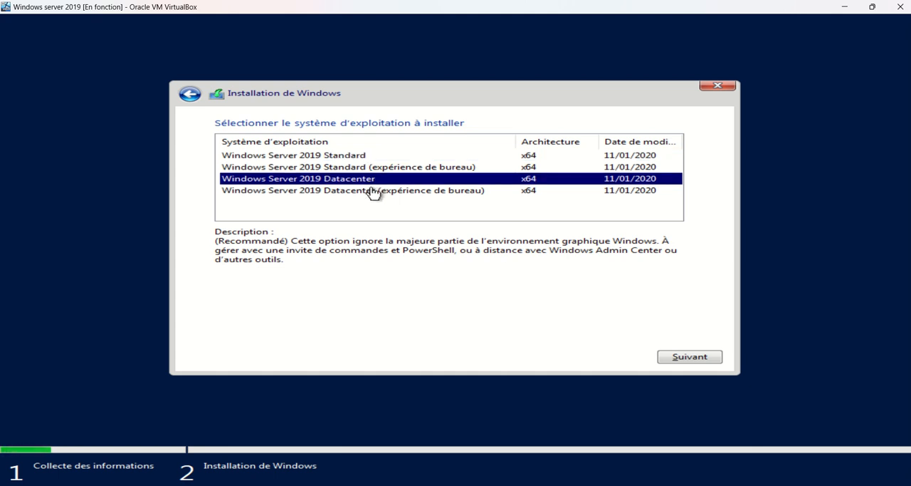
click(374, 192)
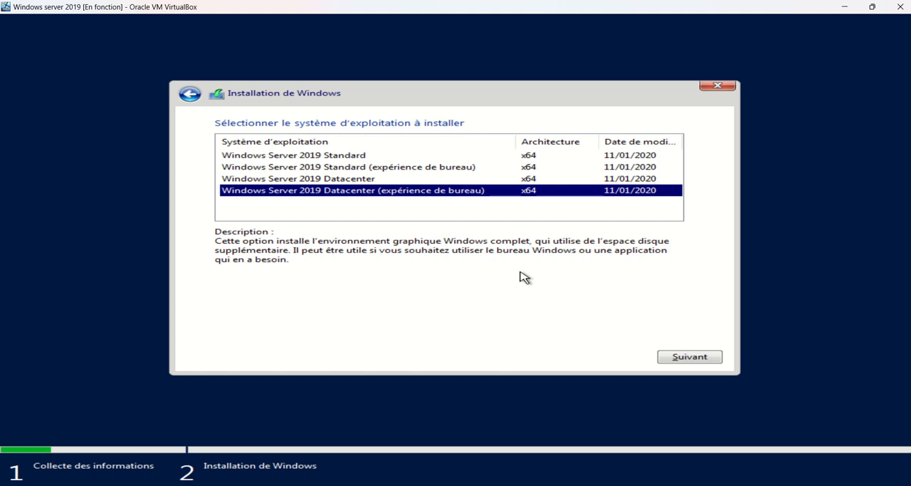
click(680, 357)
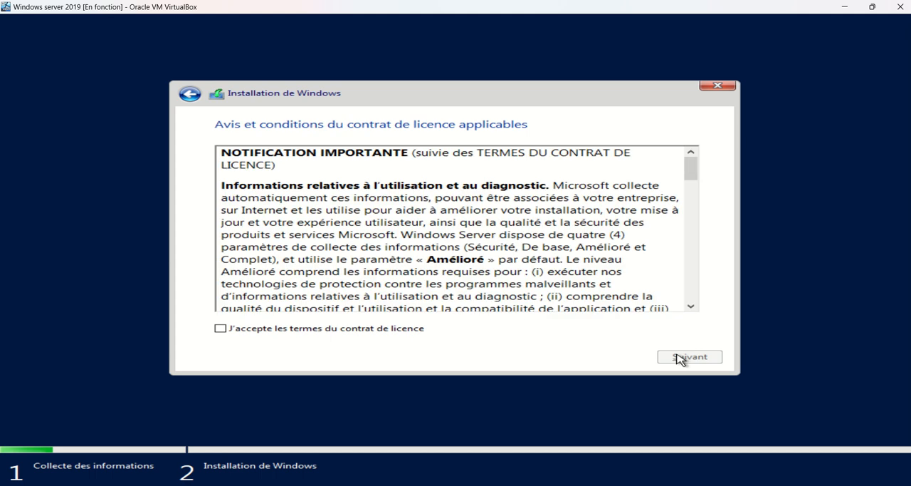
Step: Accept the licence terms and start a custom Windows-only installation on the unallocated space of Lecteur 0
click(435, 312)
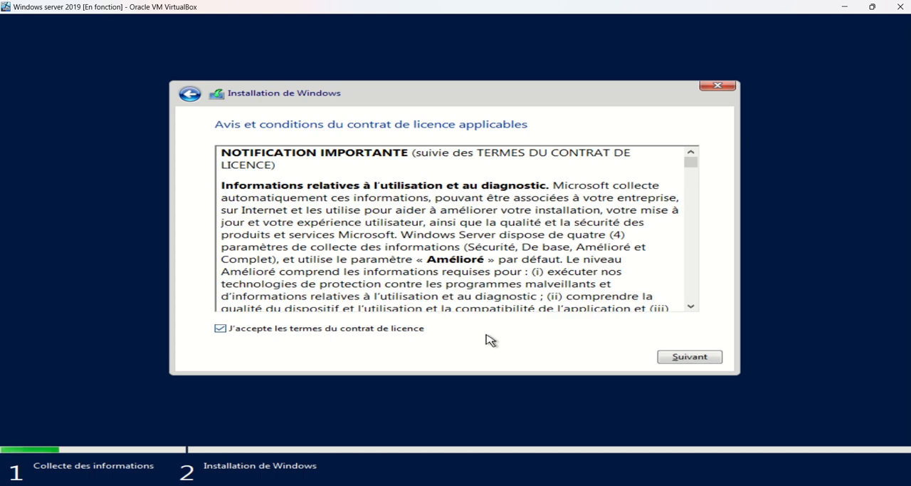
click(672, 358)
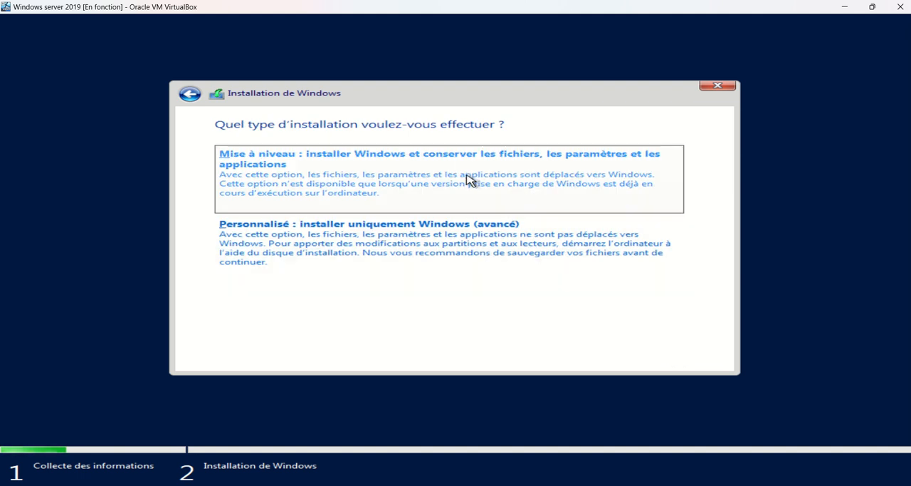
click(474, 254)
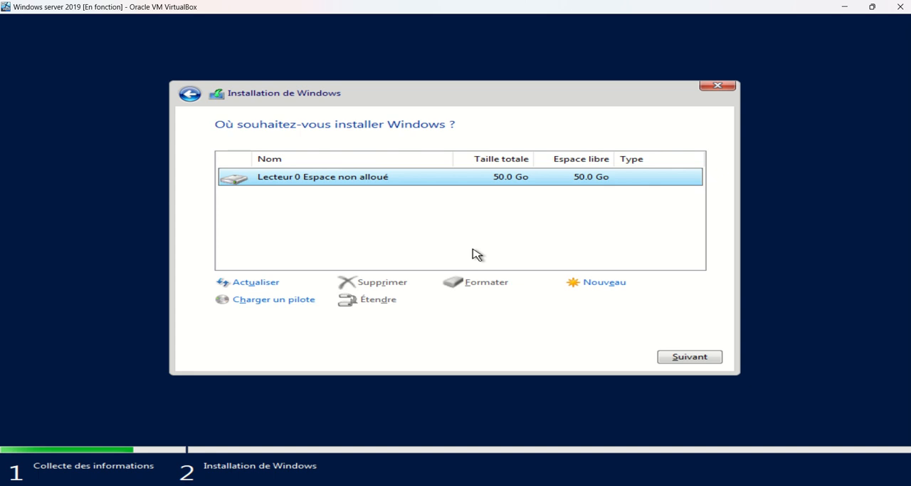
click(680, 356)
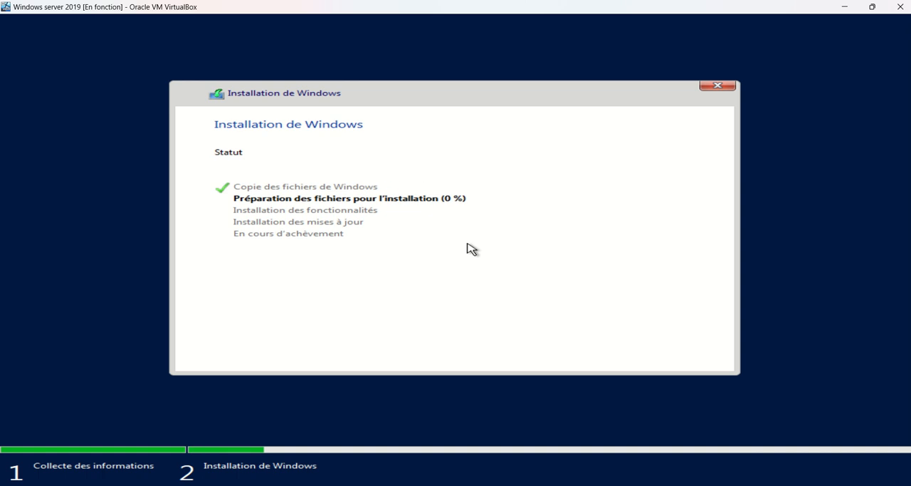
mouse_move(413, 2)
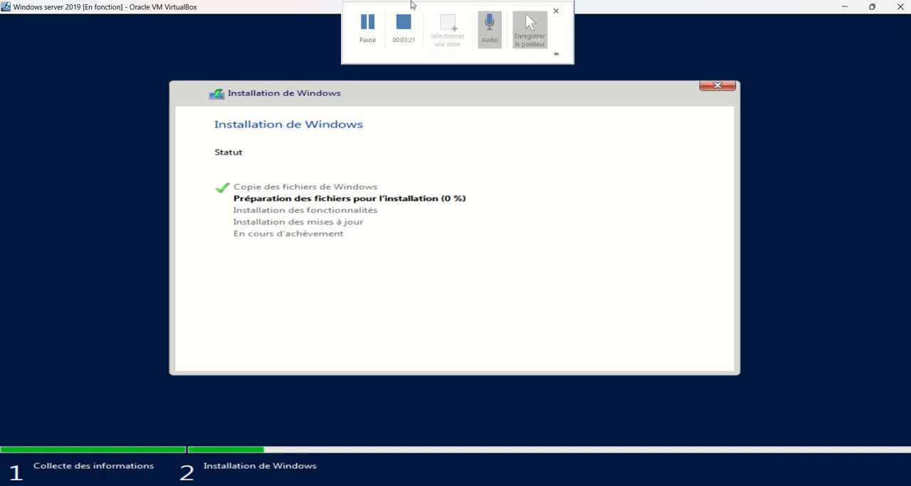
click(370, 22)
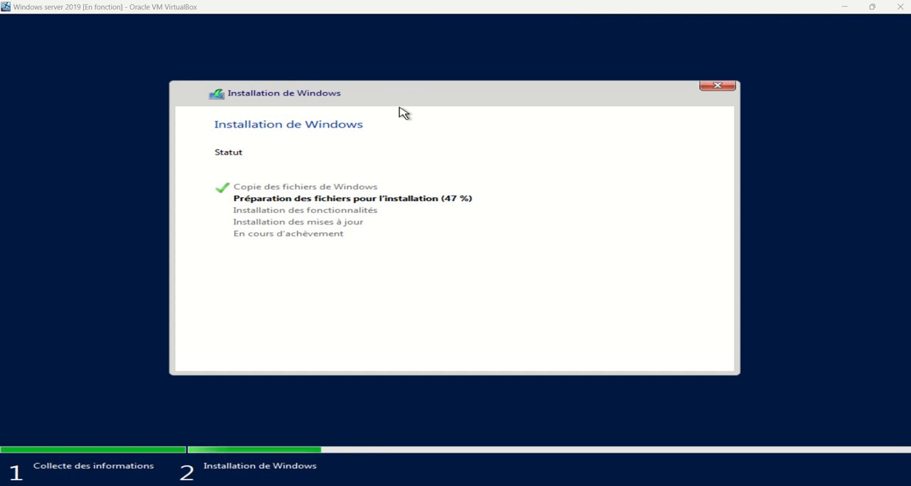
mouse_move(368, 3)
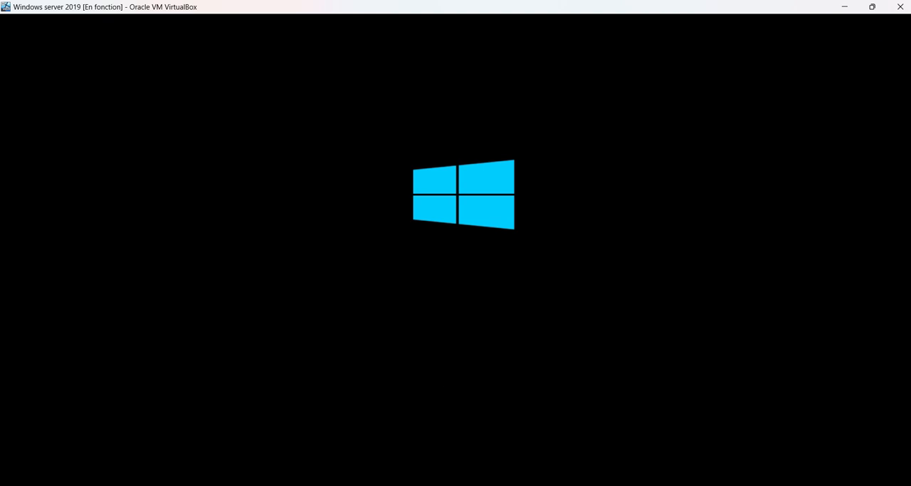
Step: Leave scaled mode, eject the Windows Server 2019 installation ISO from the machine's virtual optical drive, and return to scaled mode
key(ctrl+c)
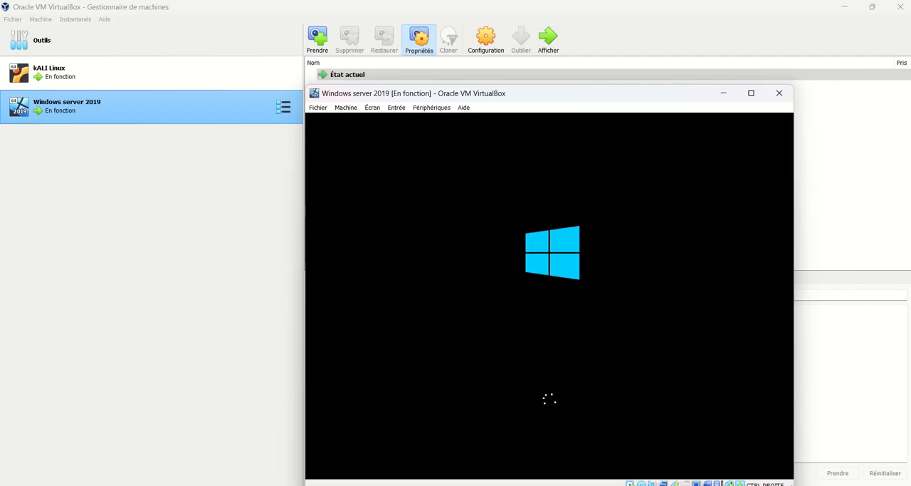
click(432, 108)
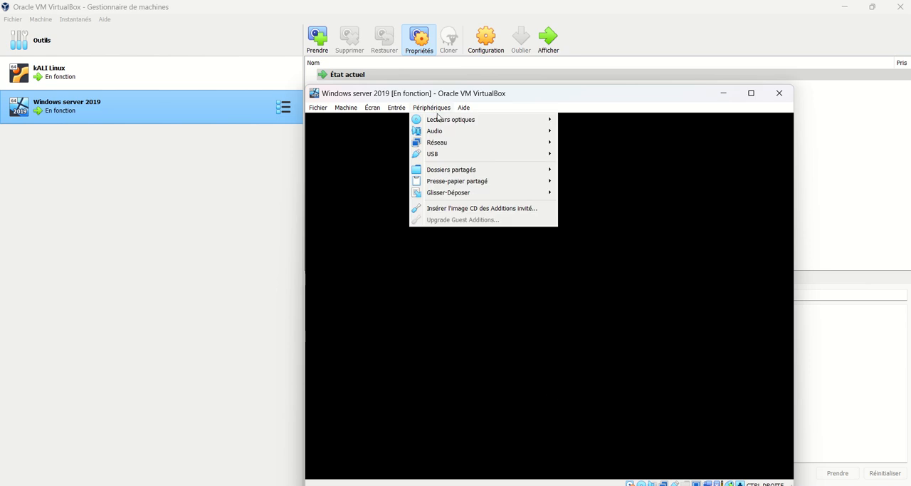
mouse_move(447, 121)
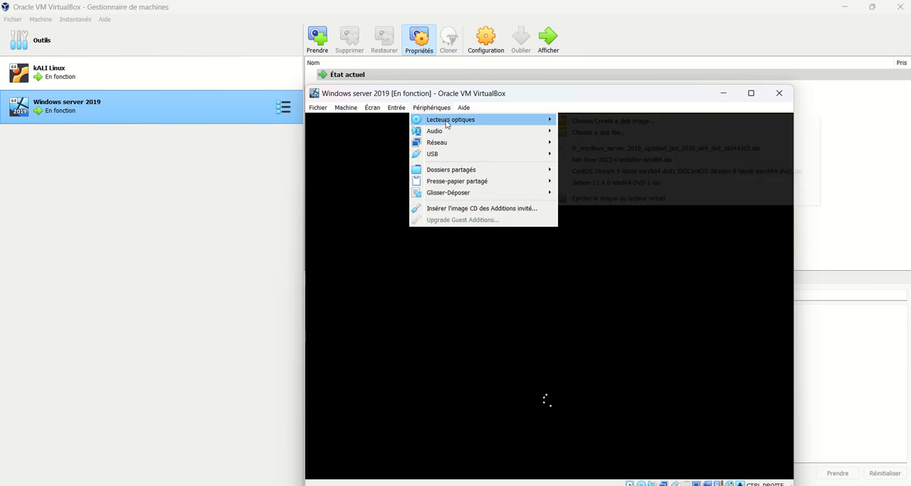
click(689, 200)
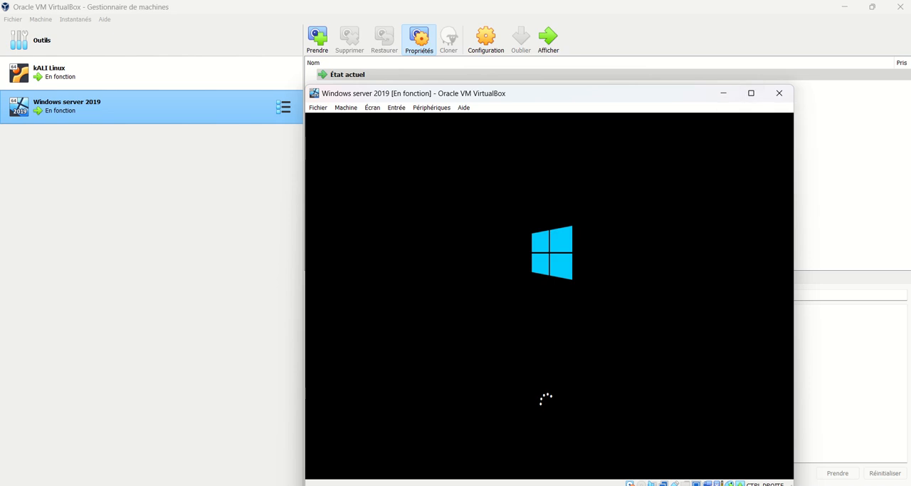
key(ctrl+c)
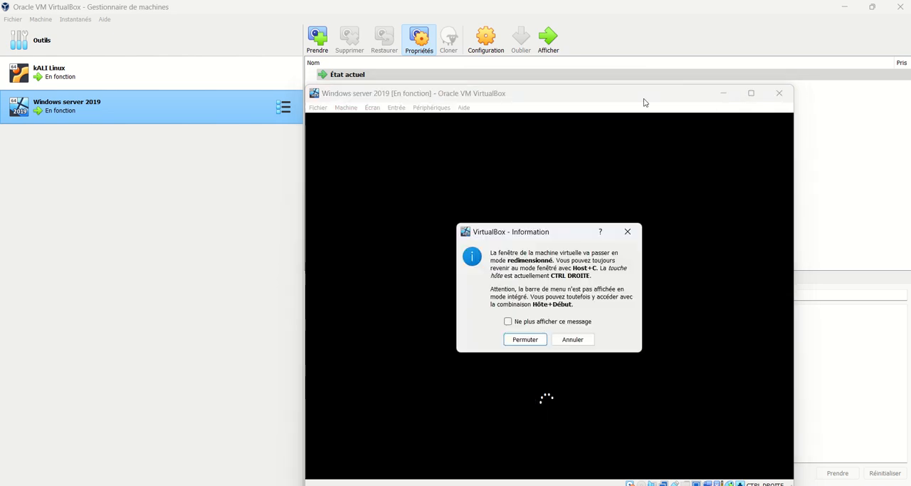
key(Return)
mouse_move(431, 3)
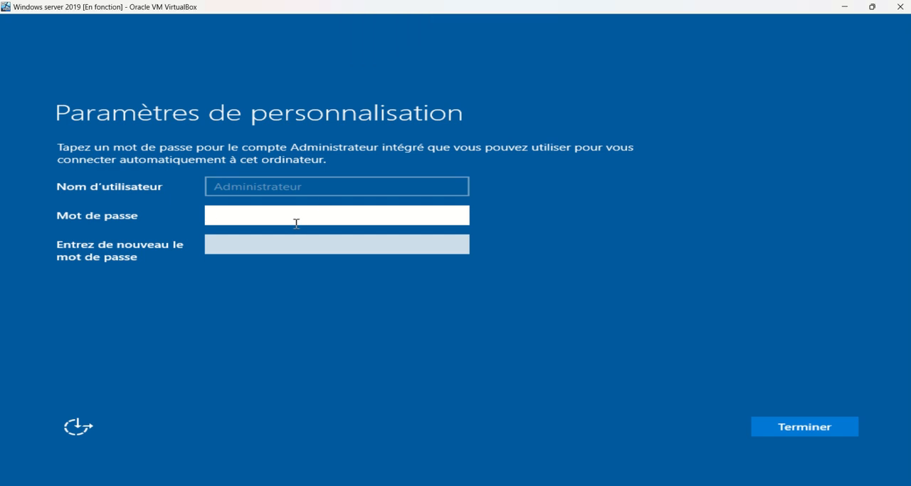
Step: Enter and confirm the password for the built-in Administrateur account and finish the personalization settings
text(*****)
key(Tab)
click(296, 223)
text(*****)
key(Tab)
text(********)
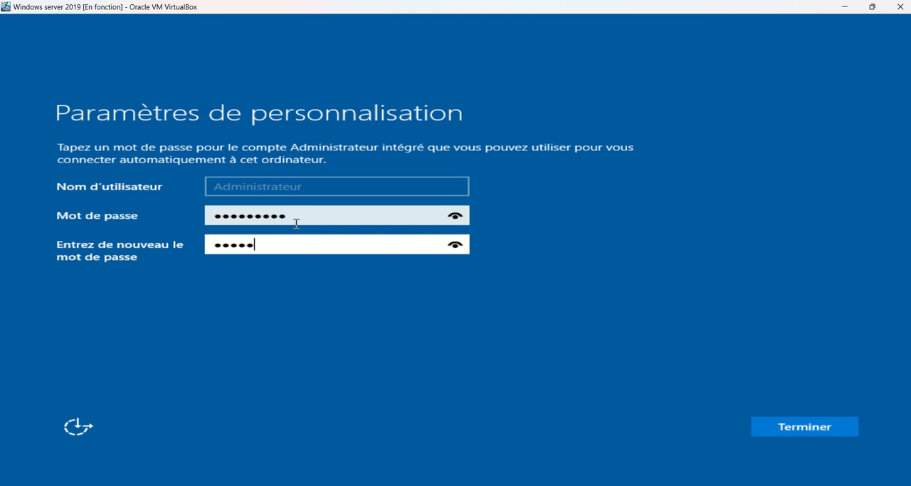
text(**)
click(780, 433)
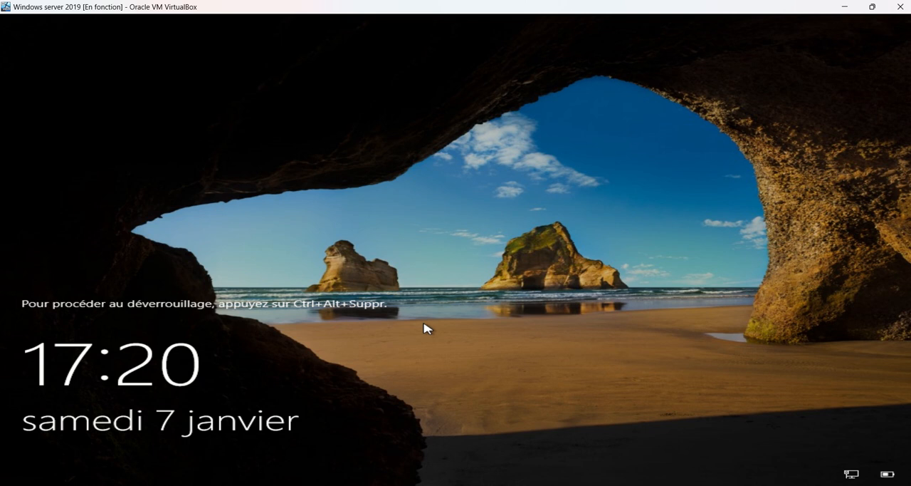
Step: Unlock the Windows Server 2019 machine and sign in as Administrateur with the account password
key(ctrl+alt+Delete)
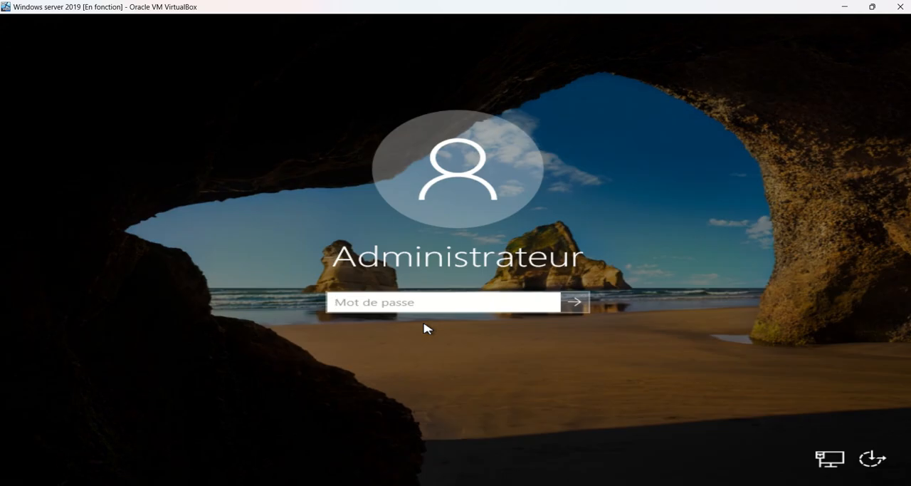
text(•••••••)
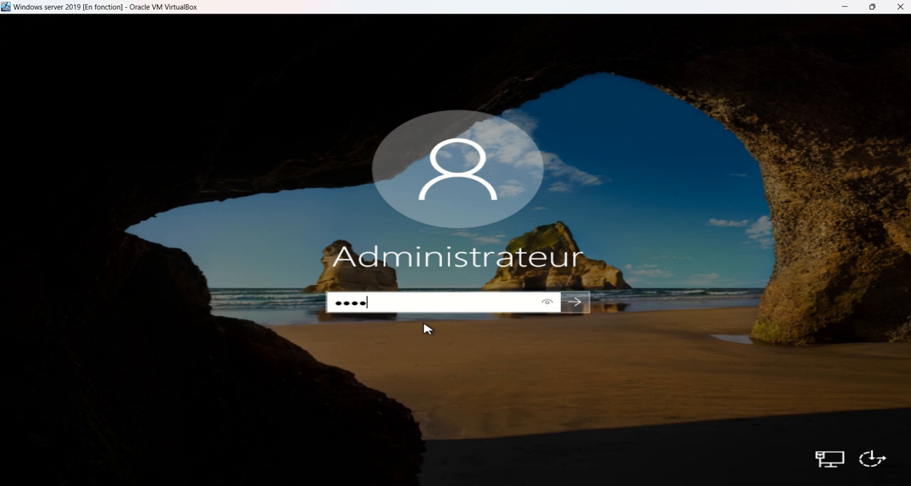
text(••)
key(Return)
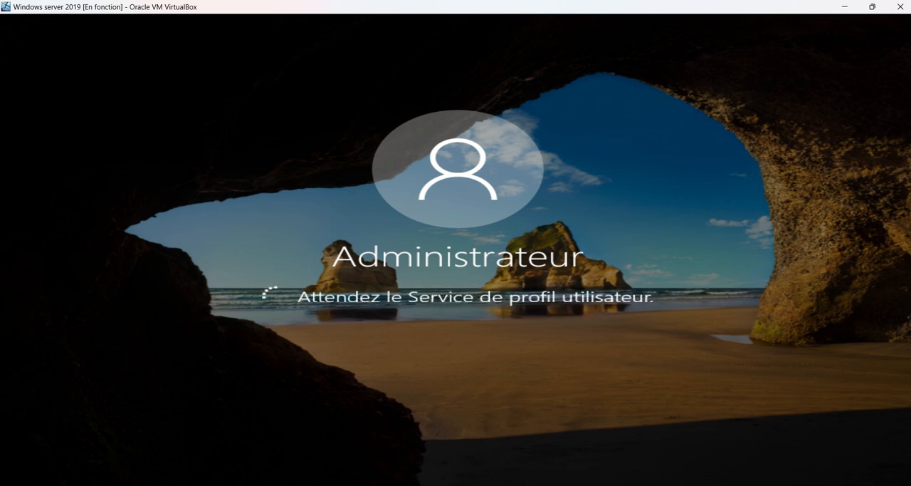